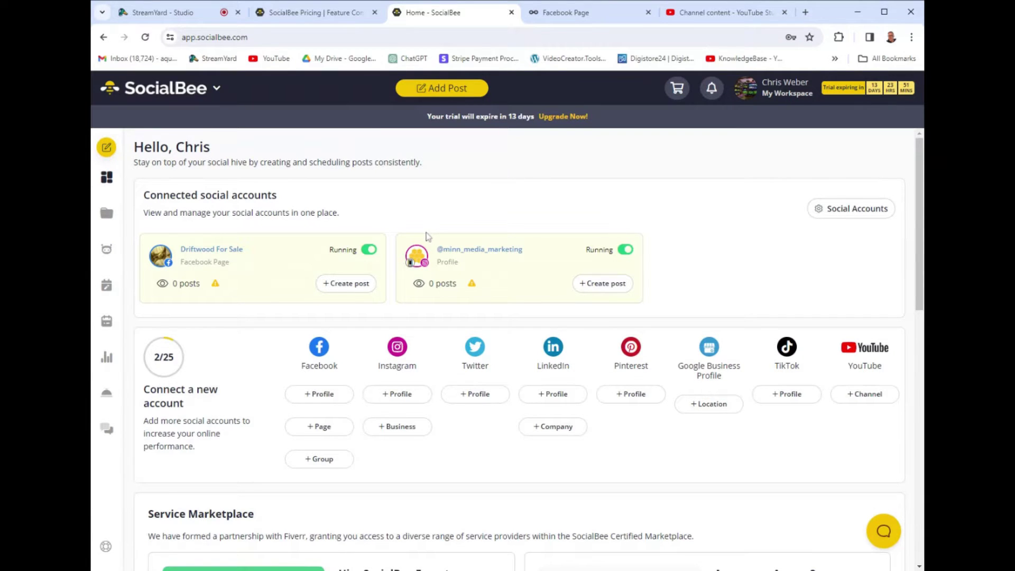
Scroll down the SocialBee dashboard, then bring the StreamYard Studio tab to the front.
{"action": "scroll", "coordinate": [428, 237], "scroll_direction": "down", "scroll_amount": 4}
{"action": "left_click", "coordinate": [159, 12]}
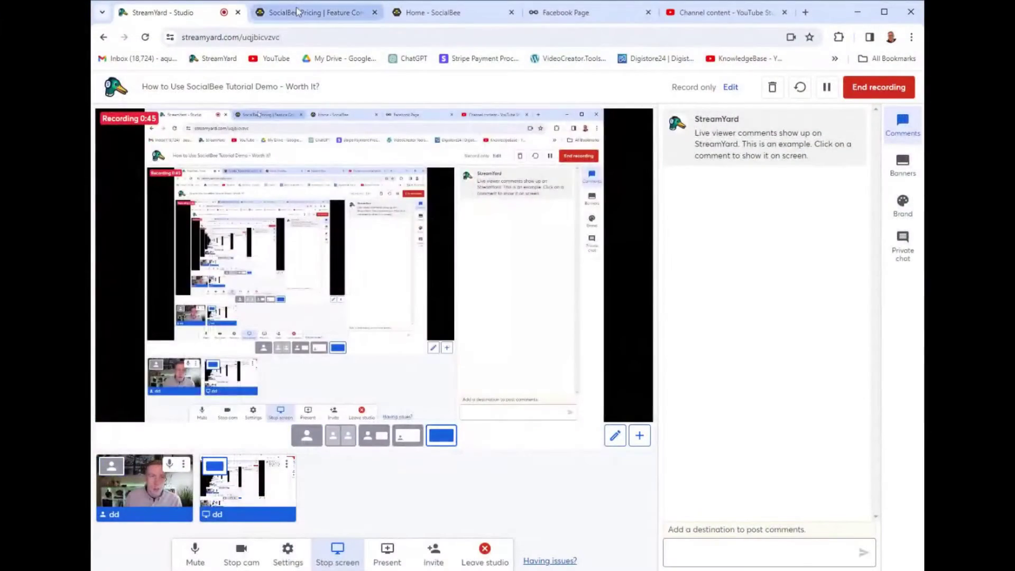
Show SocialBee pricing with yearly billing ($24, $40, $82 per month), then return to StreamYard.
{"action": "left_click", "coordinate": [298, 12]}
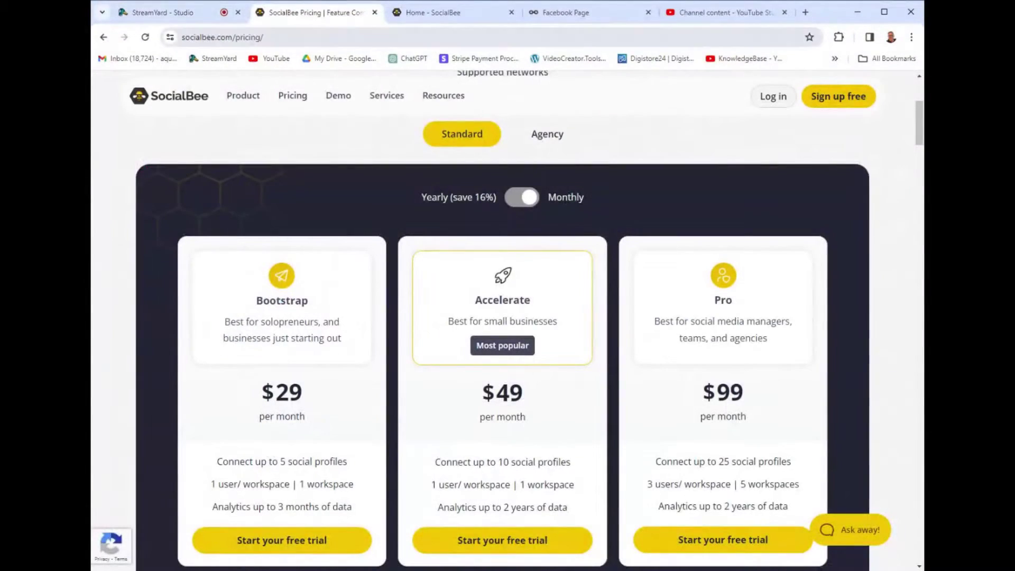
{"action": "mouse_move", "coordinate": [444, 95]}
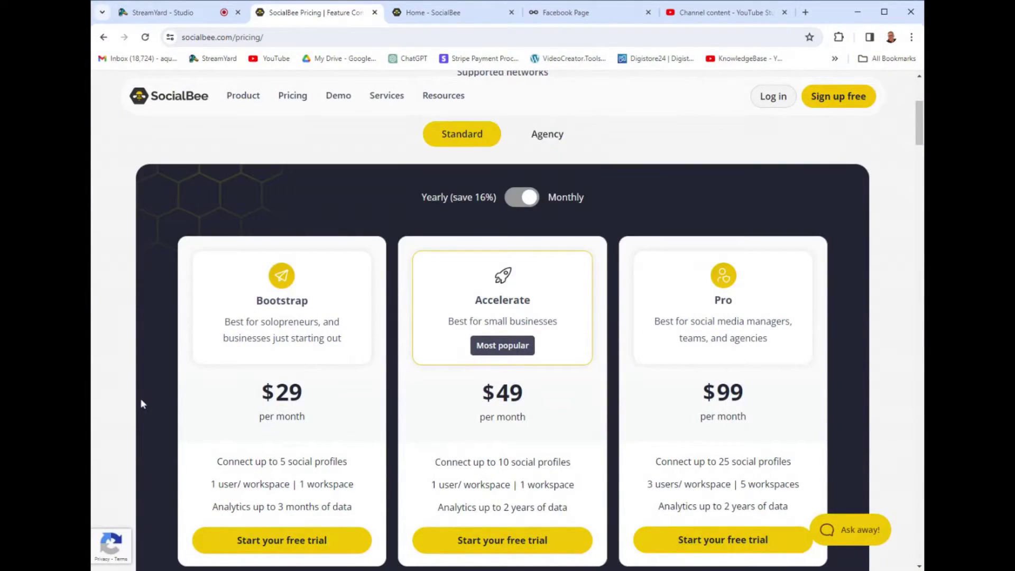
{"action": "left_click", "coordinate": [522, 197]}
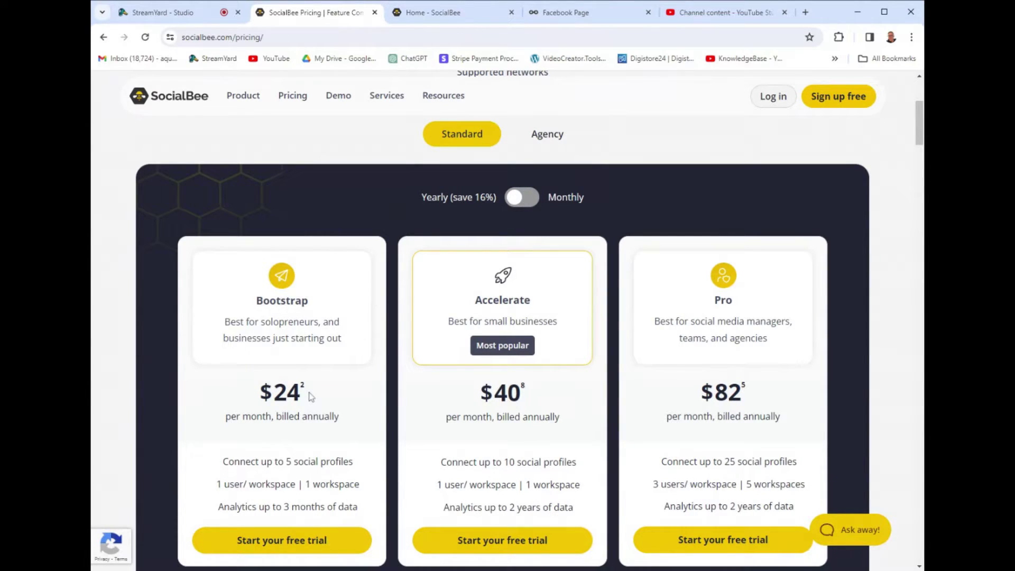
{"action": "left_click", "coordinate": [456, 14]}
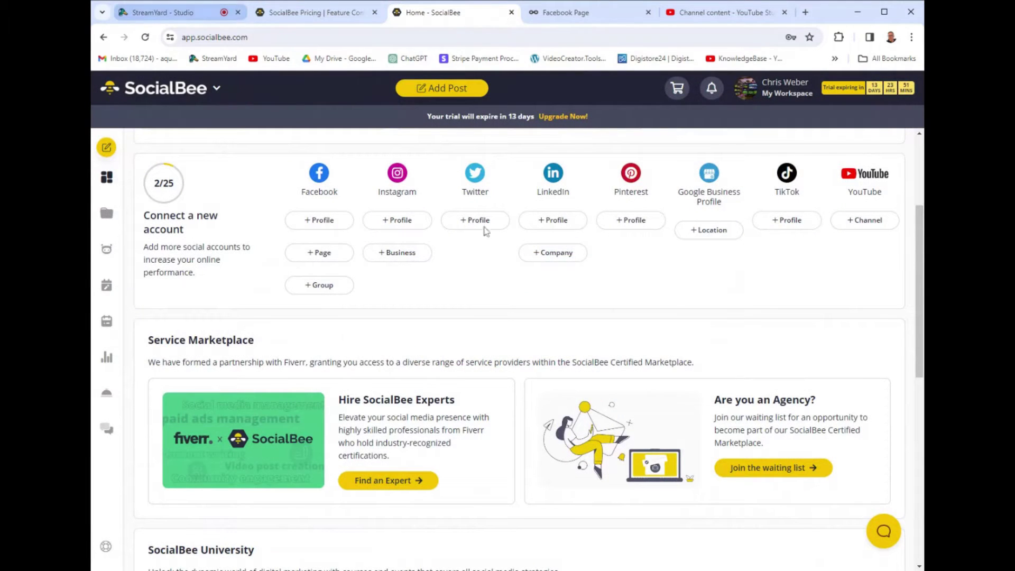
{"action": "left_click", "coordinate": [162, 14]}
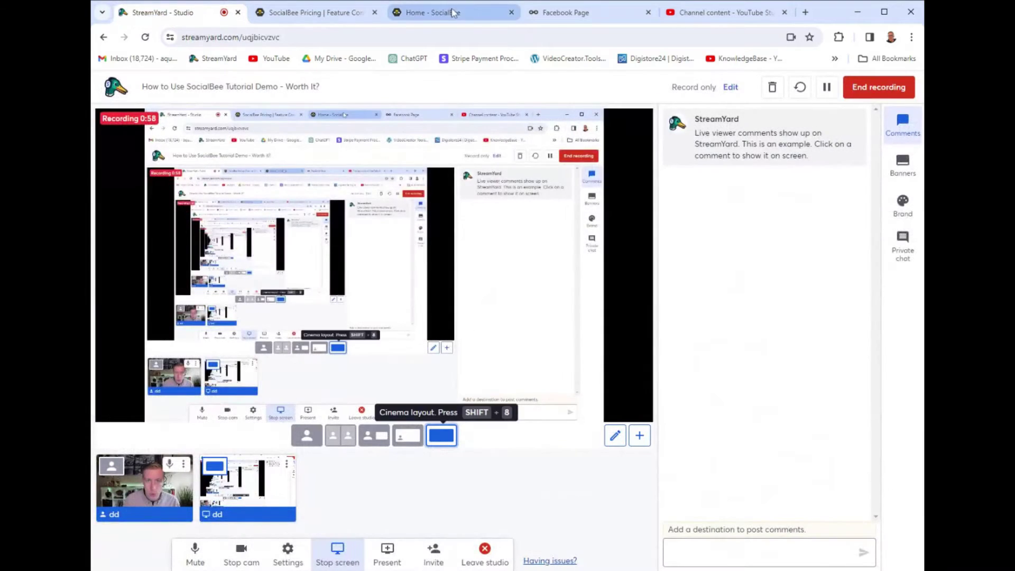
Return to the SocialBee dashboard's top, showing the connected Facebook Page and Instagram profile.
{"action": "left_click", "coordinate": [439, 12]}
{"action": "scroll", "coordinate": [498, 363], "scroll_direction": "up", "scroll_amount": 4}
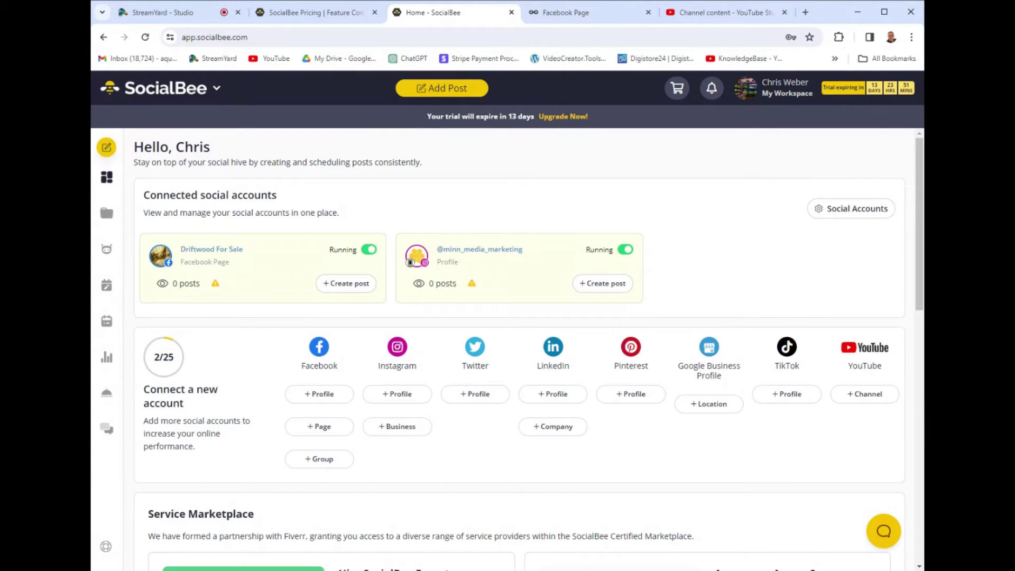
Briefly scroll the SocialBee dashboard, then return to the StreamYard Studio tab.
{"action": "scroll", "coordinate": [529, 349], "scroll_direction": "down", "scroll_amount": 3}
{"action": "scroll", "coordinate": [529, 349], "scroll_direction": "up", "scroll_amount": 2}
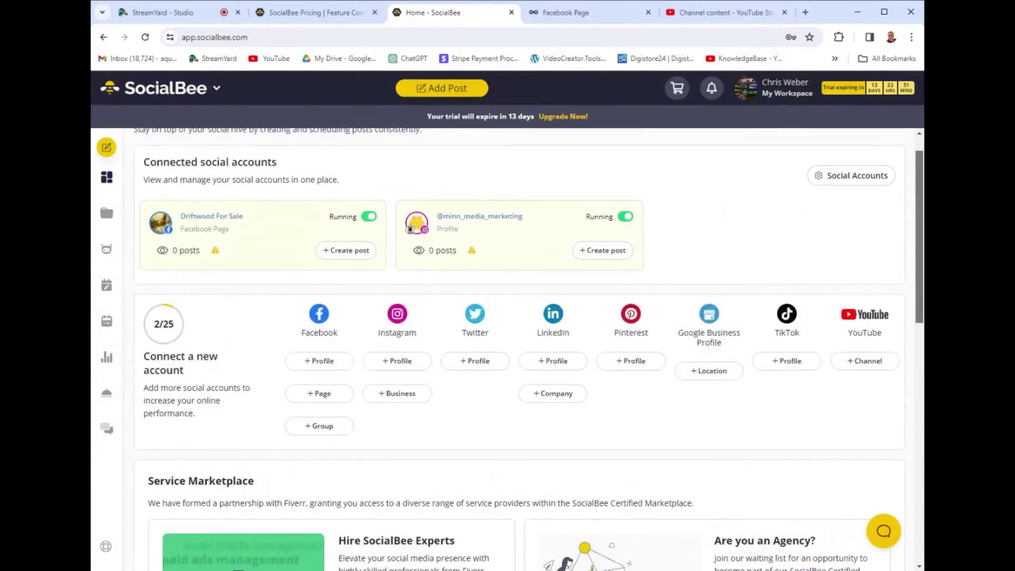
{"action": "scroll", "coordinate": [857, 181], "scroll_direction": "up", "scroll_amount": 1}
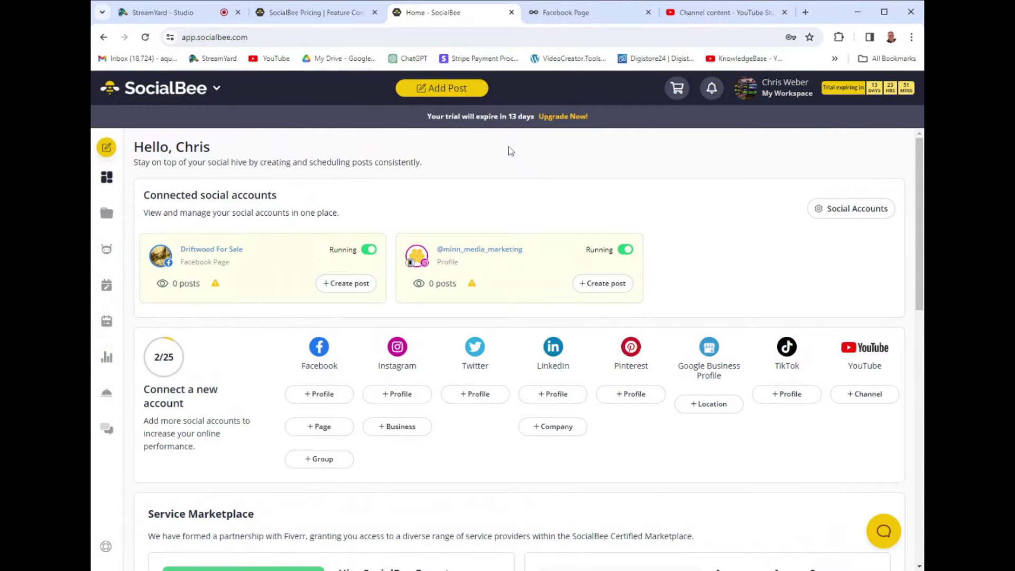
{"action": "left_click", "coordinate": [165, 13]}
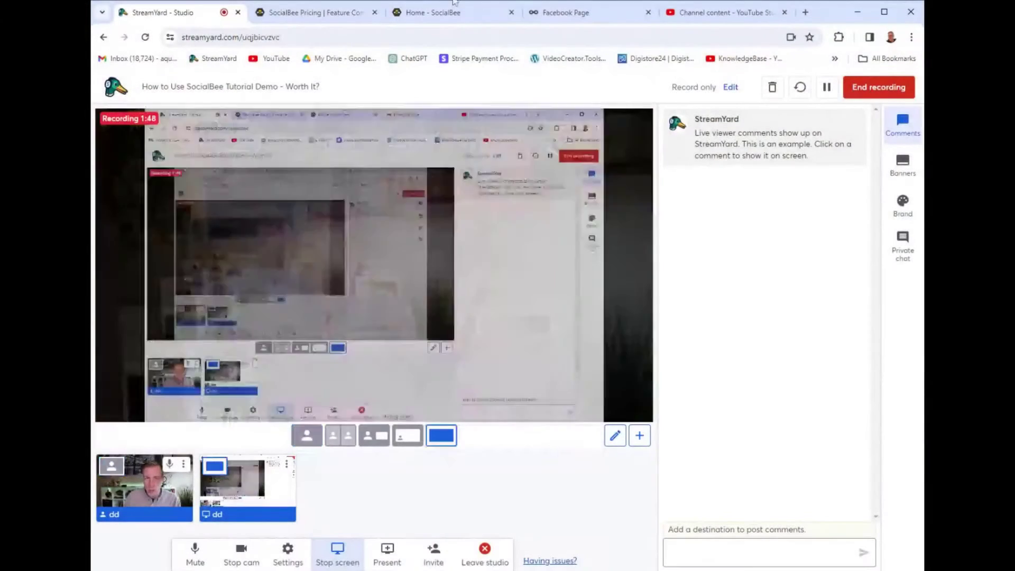
Put the shared SocialBee home dashboard back on the StreamYard recording.
{"action": "left_click", "coordinate": [418, 11]}
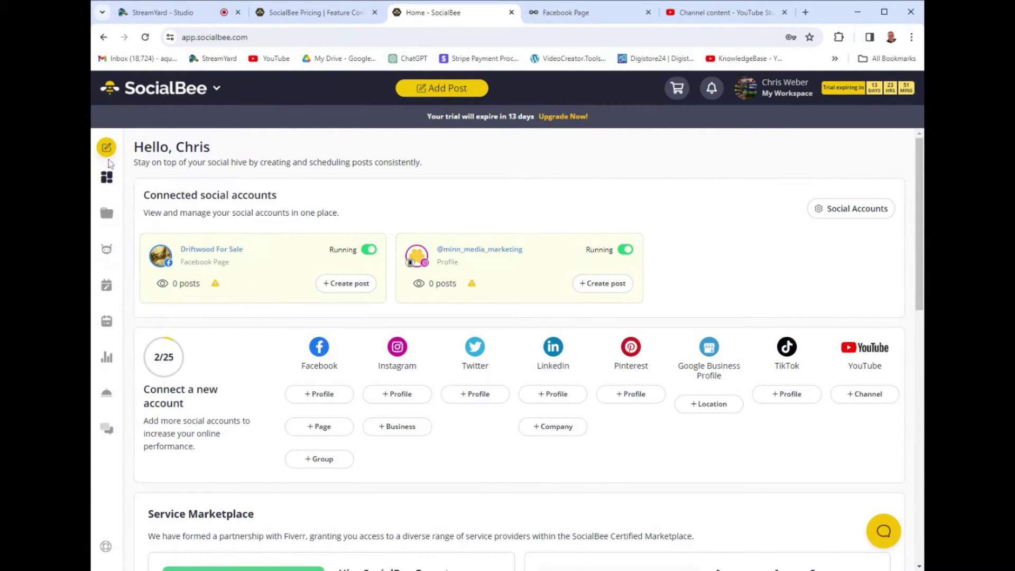
Open SocialBee's Content Categories page from the sidebar folder icon.
{"action": "left_click", "coordinate": [107, 214]}
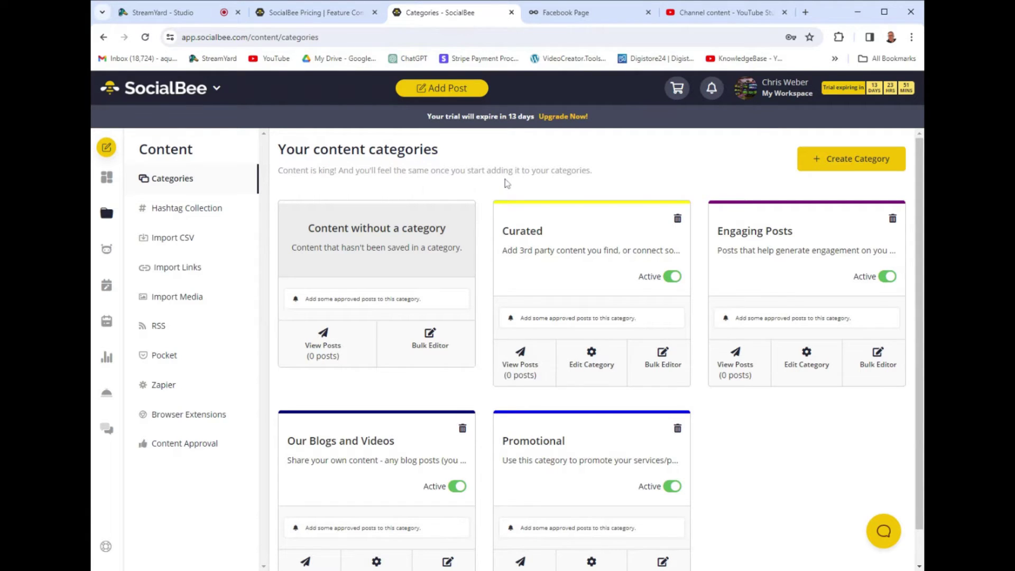
Switch to the StreamYard Studio tab, leaving the Content Categories page.
{"action": "left_click", "coordinate": [196, 18]}
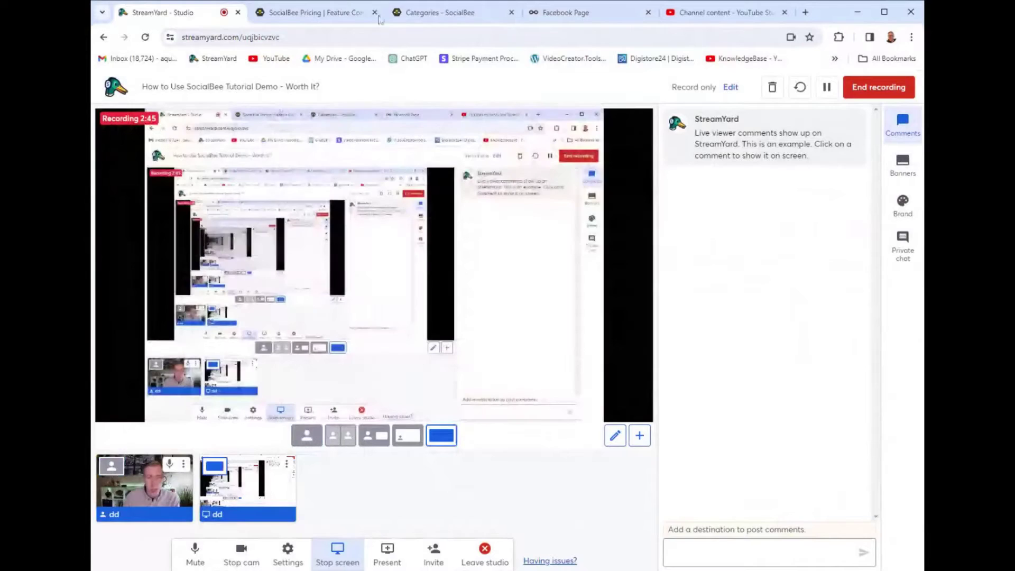
Back in SocialBee, open the Social media copilot (Beta) page from the sidebar.
{"action": "left_click", "coordinate": [460, 13]}
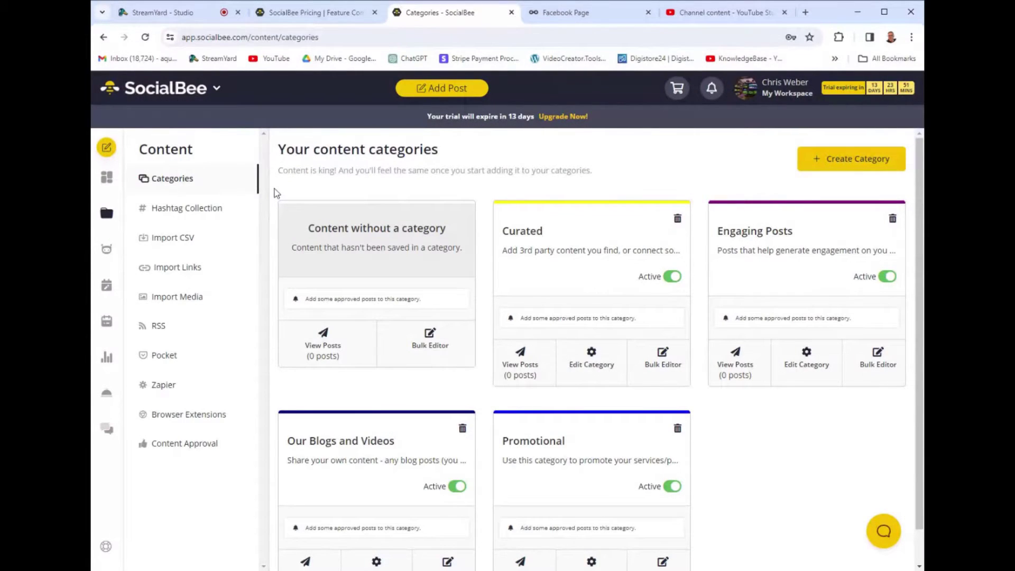
{"action": "left_click", "coordinate": [108, 253]}
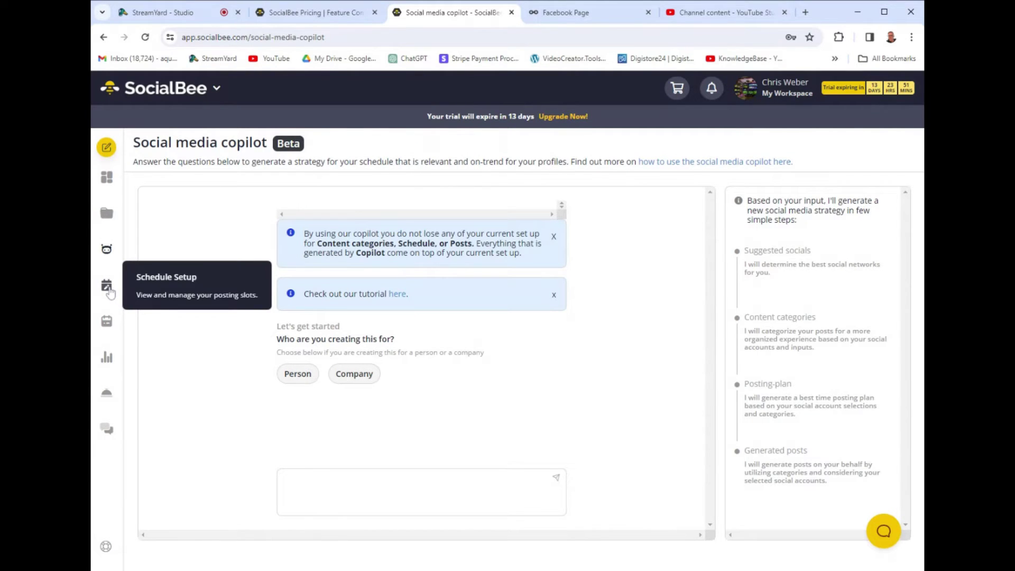
Open Schedule Setup, decline the rating request, and scroll to the 17:46 Engaging Posts slots.
{"action": "left_click", "coordinate": [107, 288]}
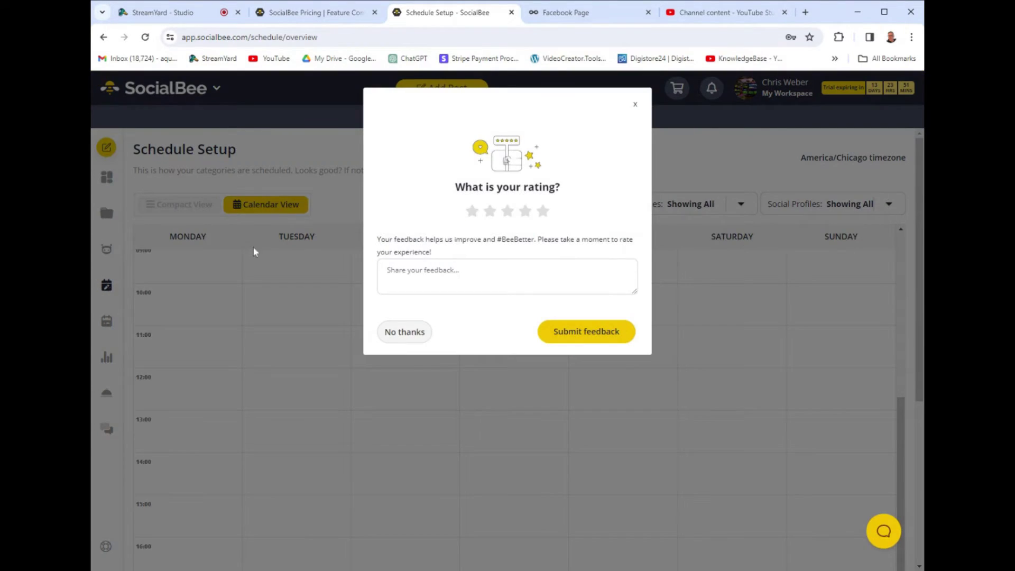
{"action": "left_click", "coordinate": [401, 333]}
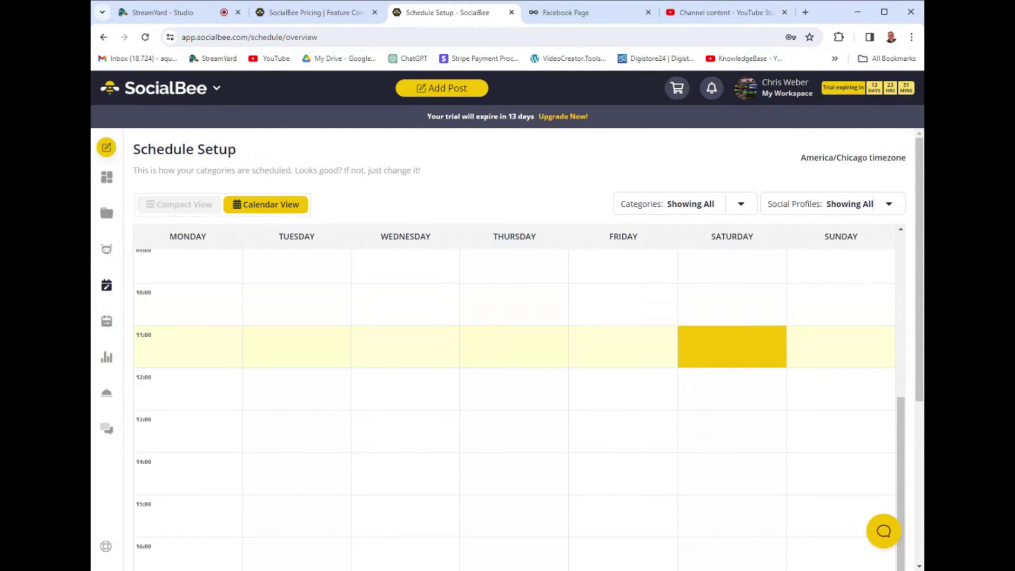
{"action": "scroll", "coordinate": [788, 430], "scroll_direction": "down", "scroll_amount": 1}
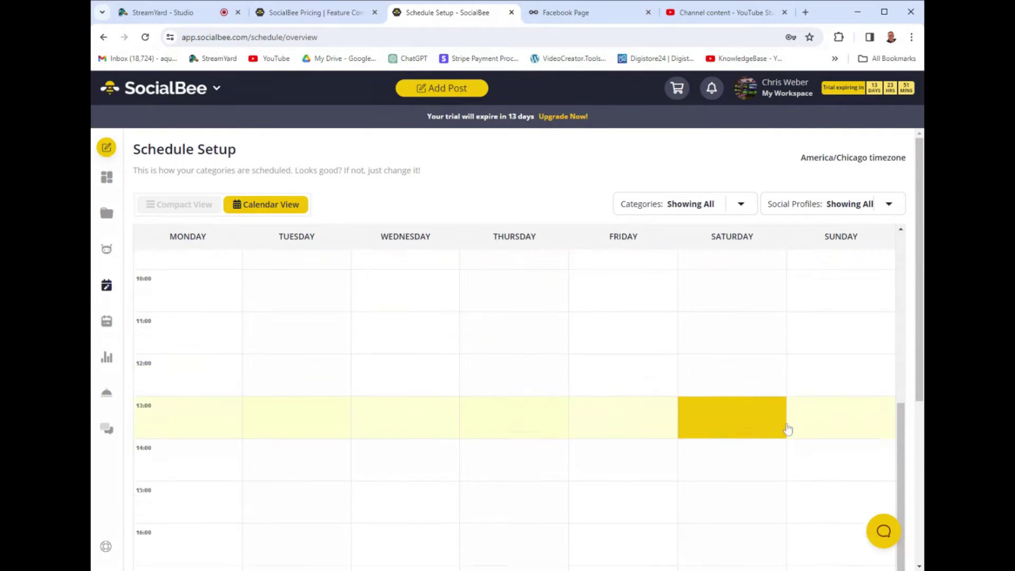
{"action": "scroll", "coordinate": [804, 417], "scroll_direction": "down", "scroll_amount": 2}
{"action": "scroll", "coordinate": [498, 347], "scroll_direction": "down", "scroll_amount": 2}
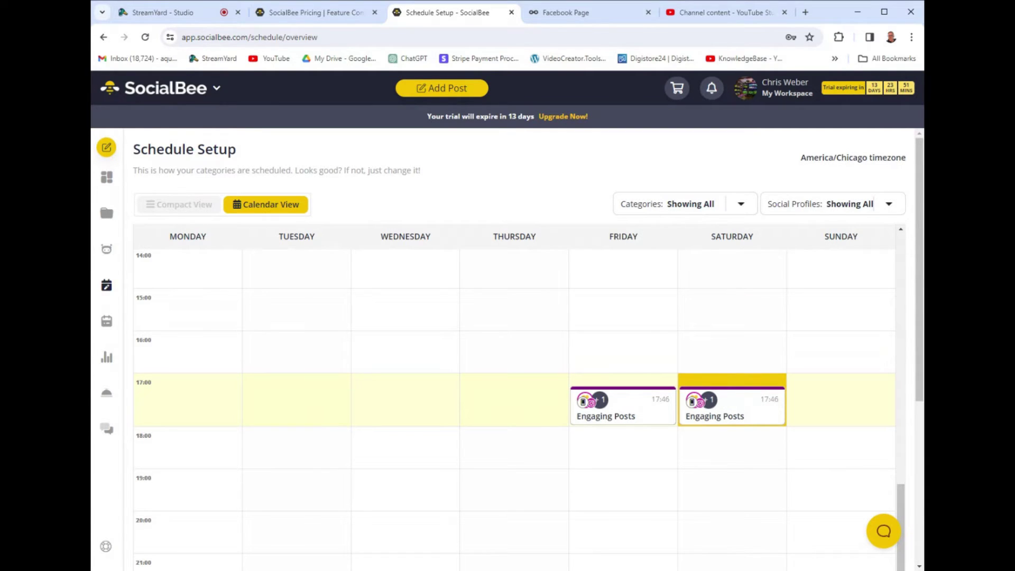
{"action": "left_click", "coordinate": [443, 90]}
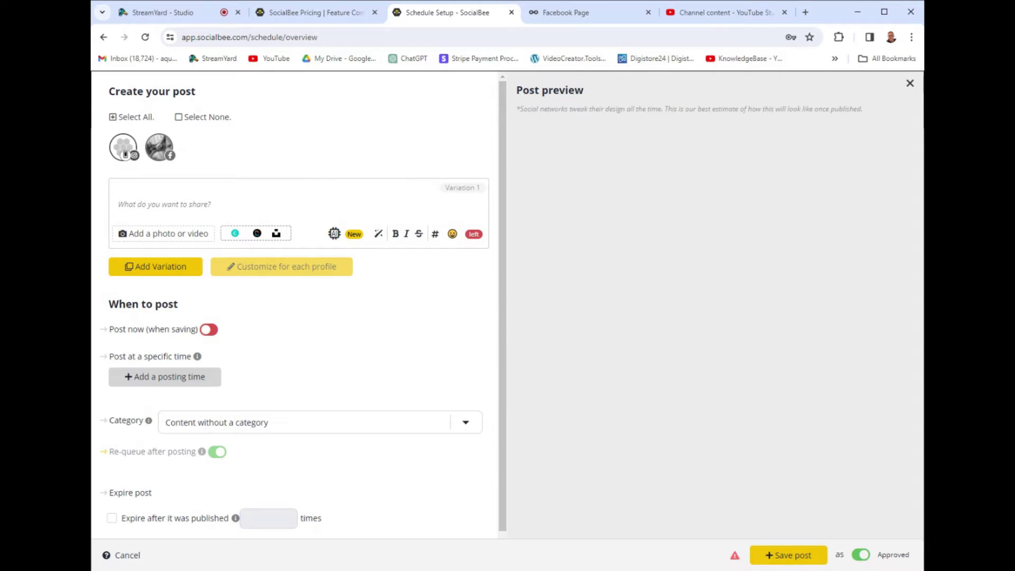
{"action": "type", "text": "hello there"}
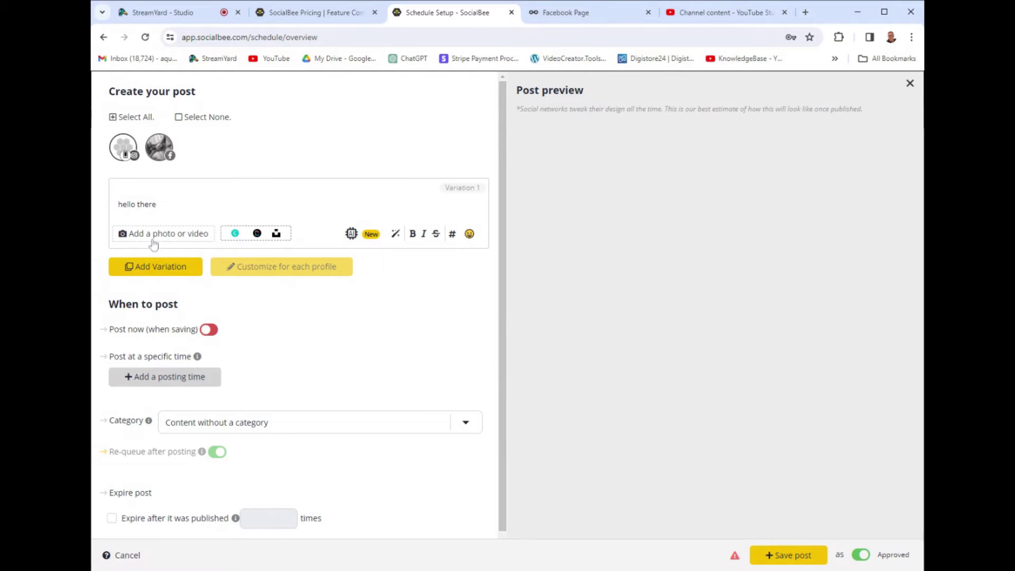
{"action": "left_click", "coordinate": [130, 117]}
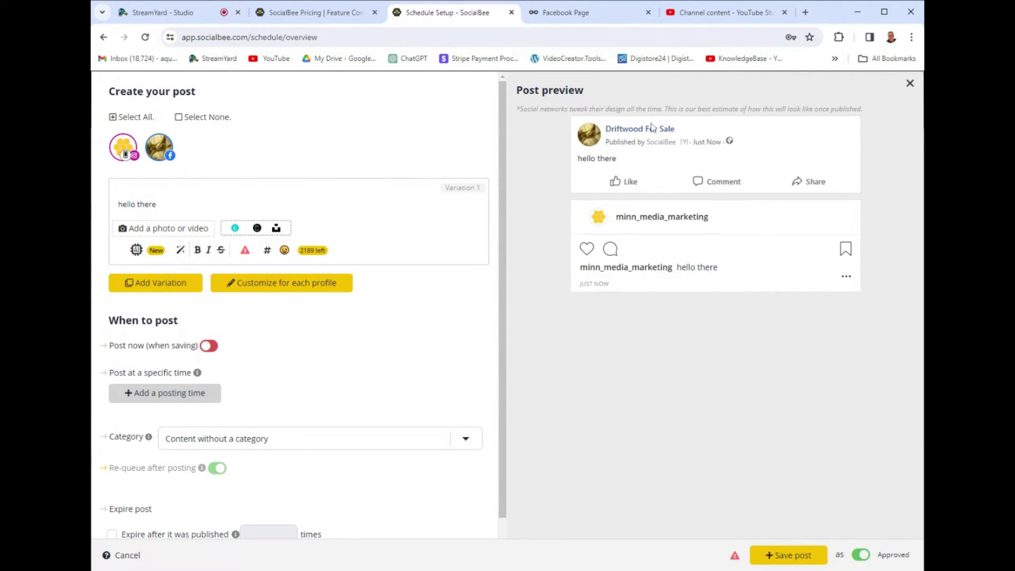
{"action": "left_click", "coordinate": [911, 84]}
{"action": "left_click", "coordinate": [614, 191]}
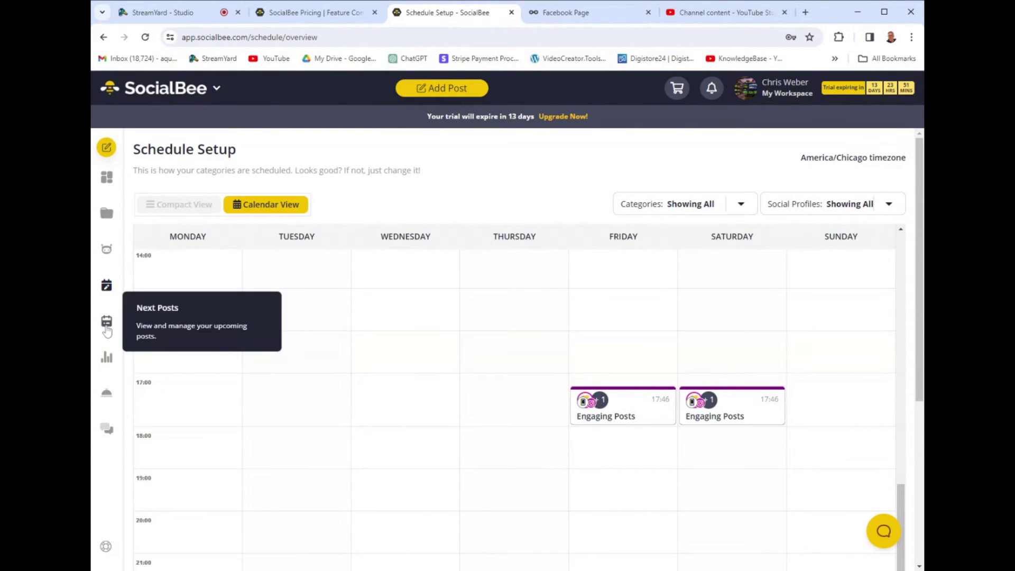
Browse the View Schedule list, then open Facebook Analytics for the last 14 days.
{"action": "left_click", "coordinate": [106, 322]}
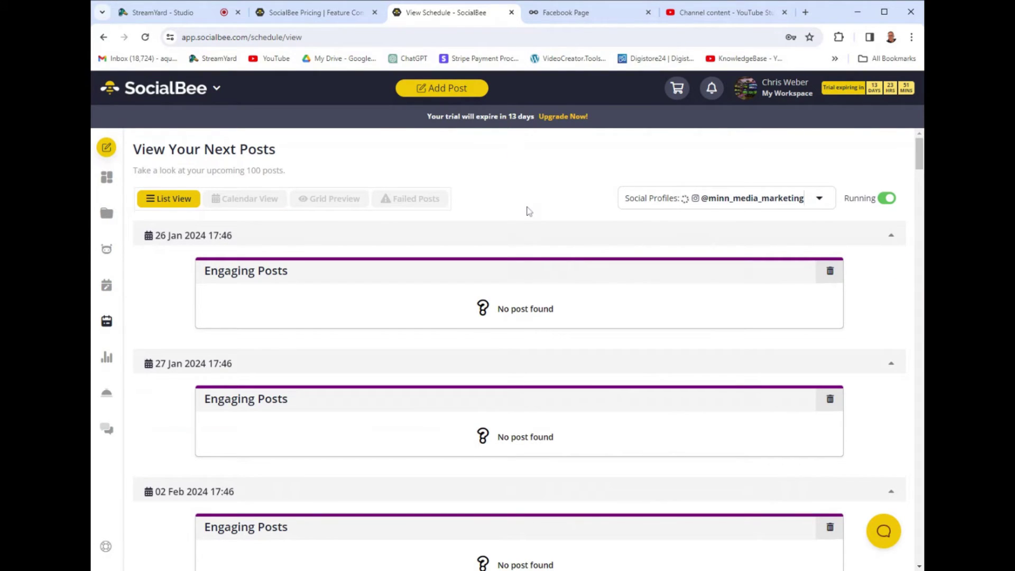
{"action": "scroll", "coordinate": [527, 227], "scroll_direction": "down", "scroll_amount": 2}
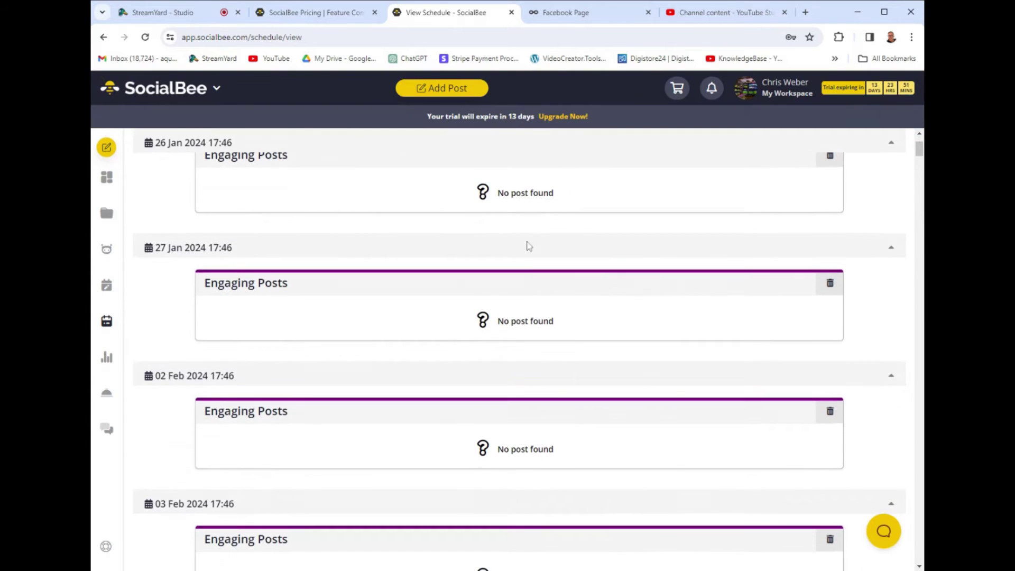
{"action": "scroll", "coordinate": [458, 329], "scroll_direction": "down", "scroll_amount": 2}
{"action": "scroll", "coordinate": [458, 329], "scroll_direction": "down", "scroll_amount": 2}
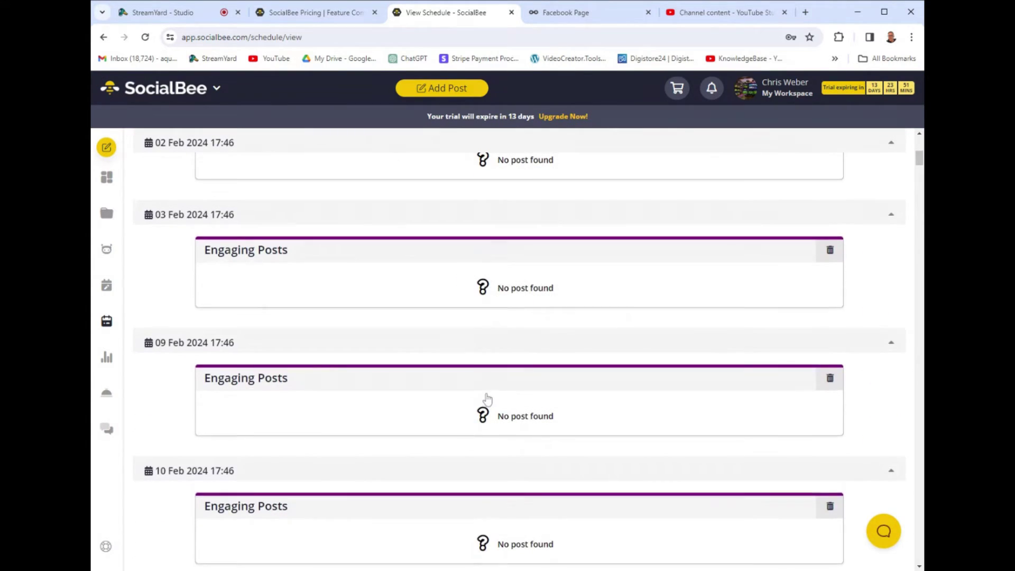
{"action": "scroll", "coordinate": [483, 404], "scroll_direction": "up", "scroll_amount": 6}
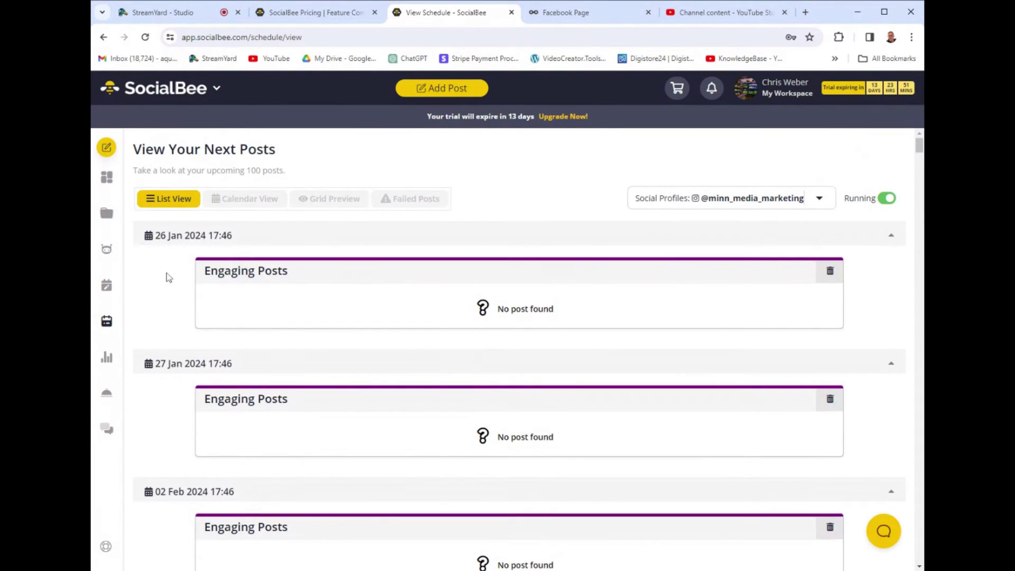
{"action": "left_click", "coordinate": [108, 362]}
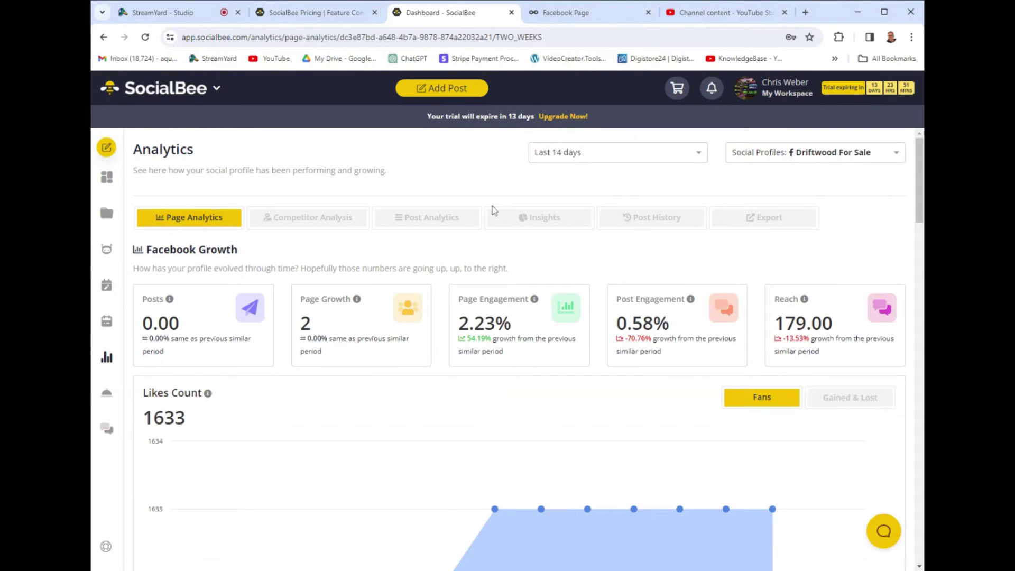
Review the Facebook analytics, check the empty ConciergeBee Services page, then open the Engage dashboard.
{"action": "scroll", "coordinate": [409, 360], "scroll_direction": "down", "scroll_amount": 5}
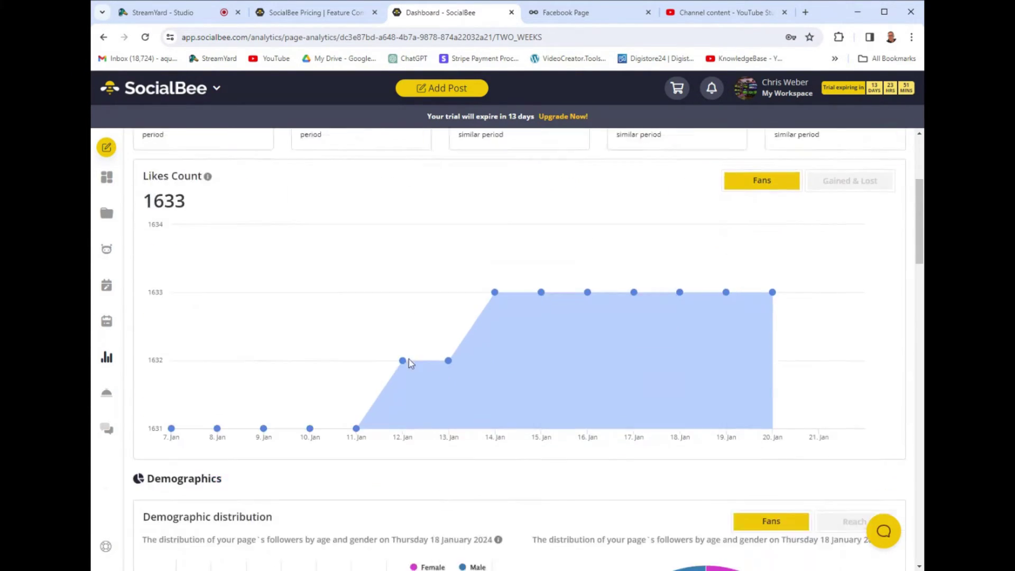
{"action": "scroll", "coordinate": [408, 360], "scroll_direction": "up", "scroll_amount": 5}
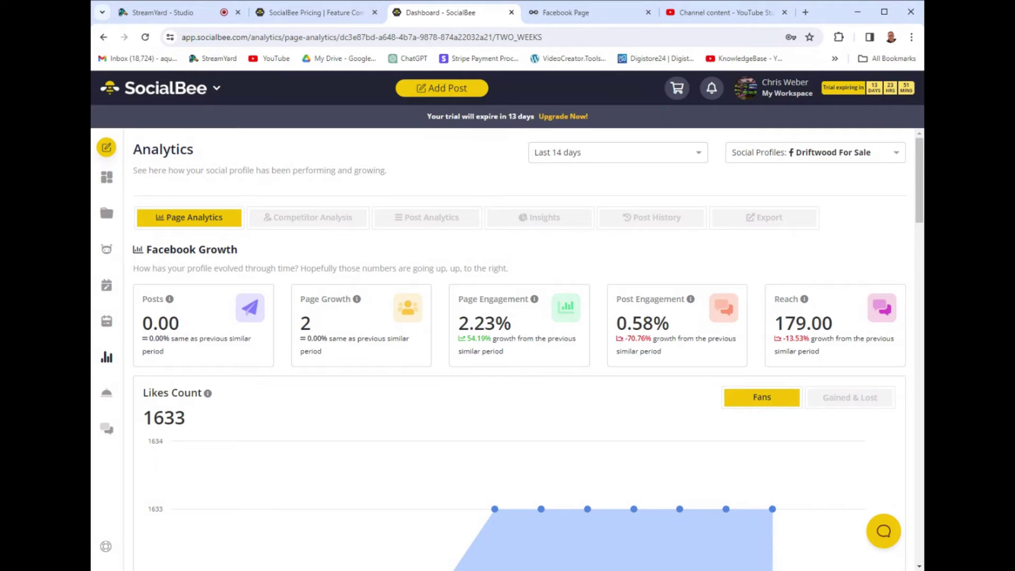
{"action": "scroll", "coordinate": [508, 349], "scroll_direction": "down", "scroll_amount": 3}
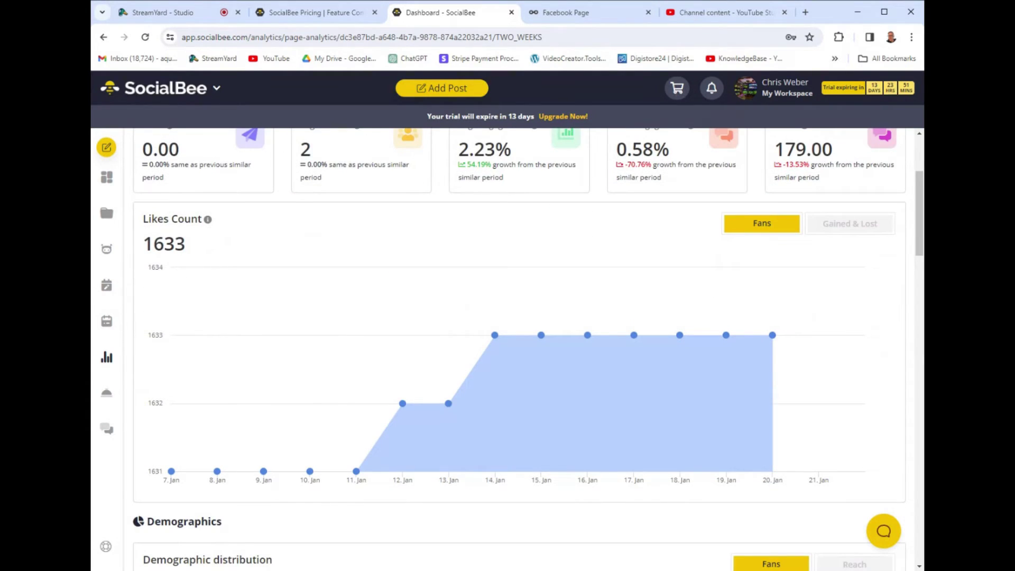
{"action": "scroll", "coordinate": [483, 272], "scroll_direction": "down", "scroll_amount": 8}
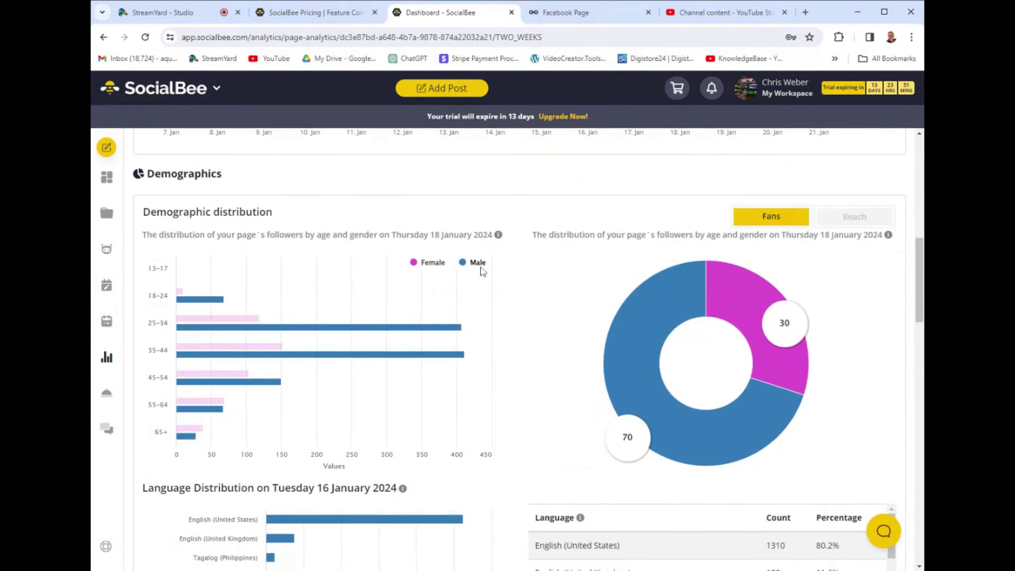
{"action": "scroll", "coordinate": [485, 274], "scroll_direction": "down", "scroll_amount": 10}
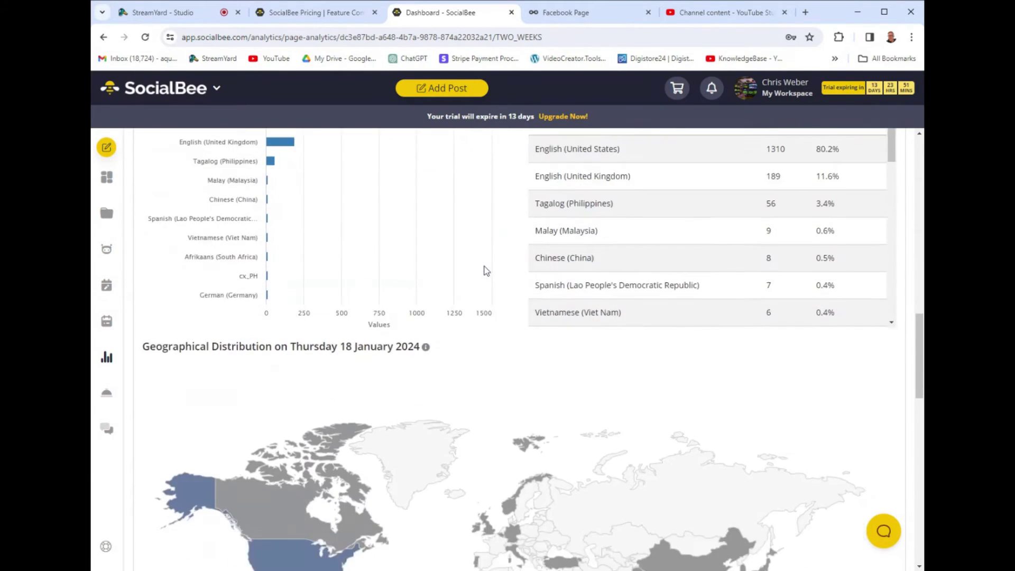
{"action": "scroll", "coordinate": [485, 271], "scroll_direction": "up", "scroll_amount": 20}
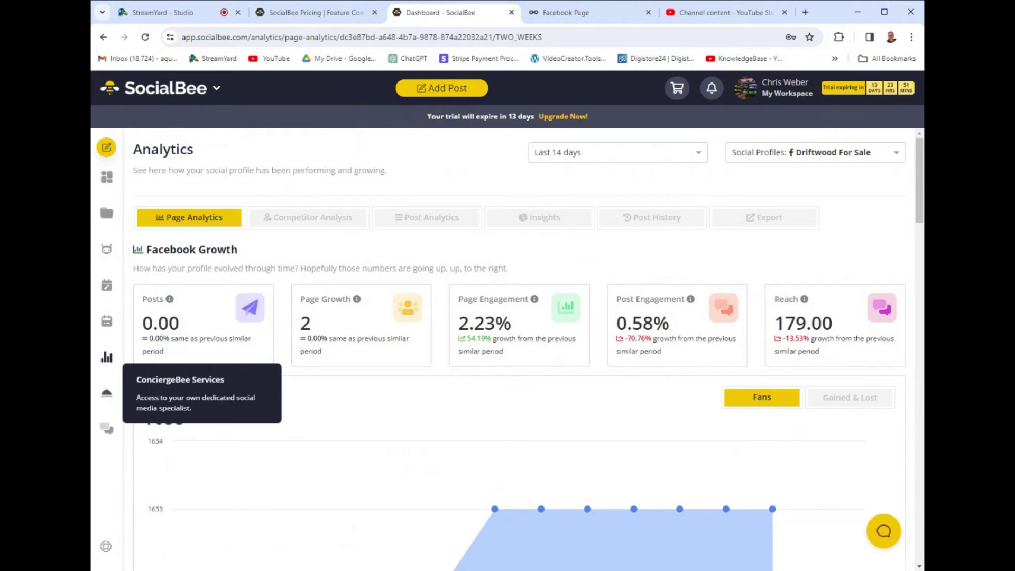
{"action": "left_click", "coordinate": [106, 393]}
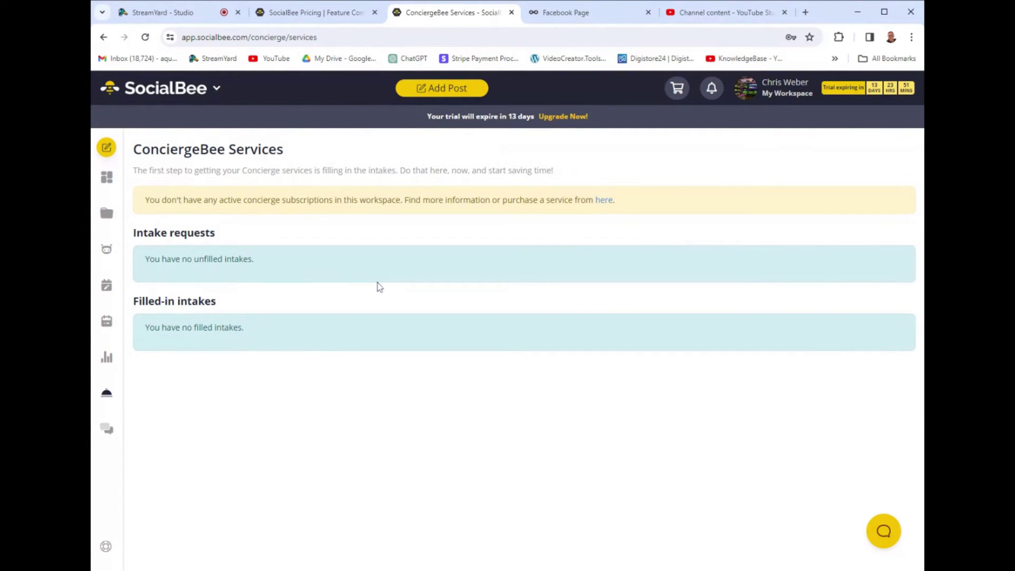
{"action": "left_click", "coordinate": [105, 433]}
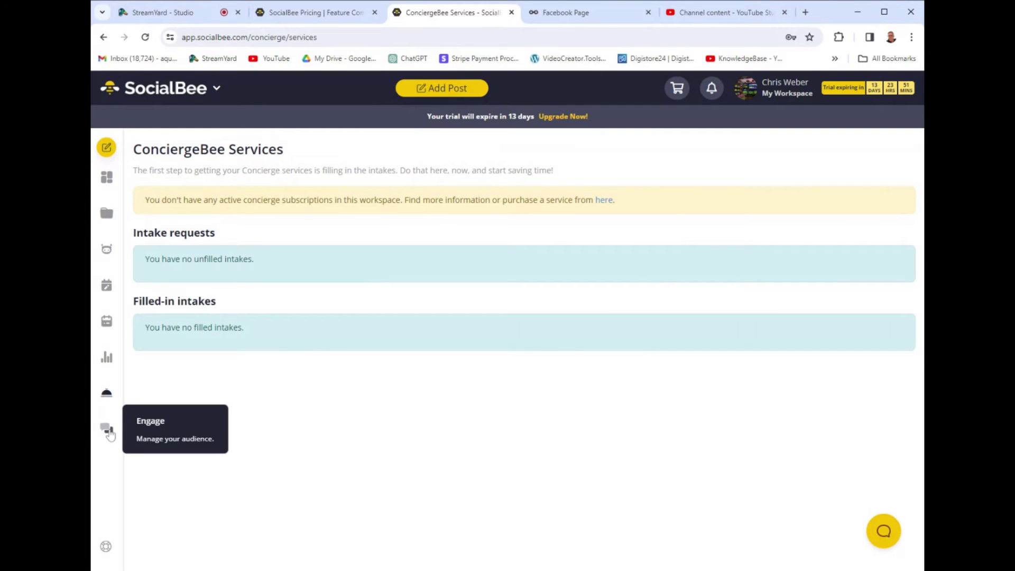
{"action": "left_click", "coordinate": [226, 196]}
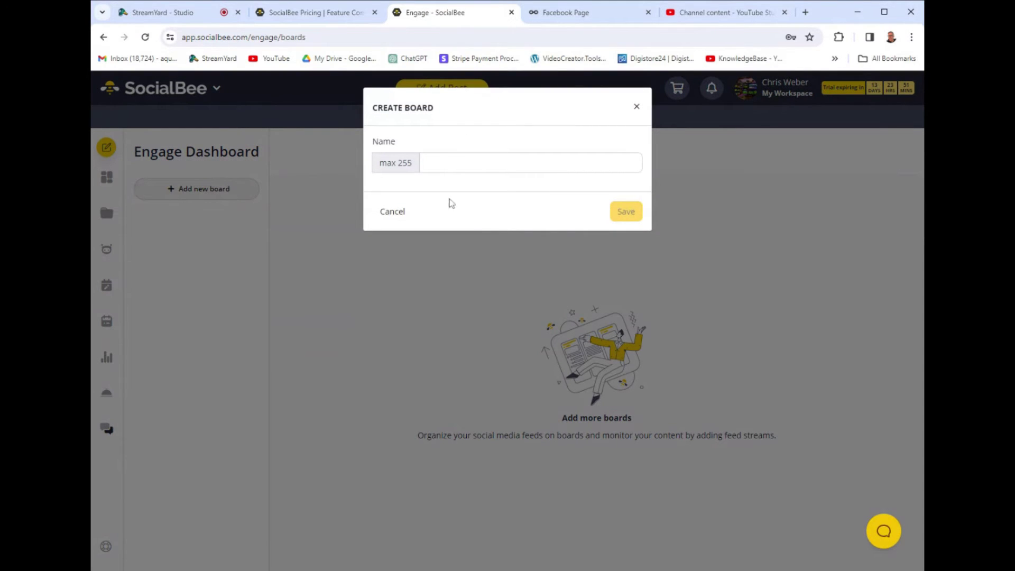
{"action": "left_click", "coordinate": [390, 214]}
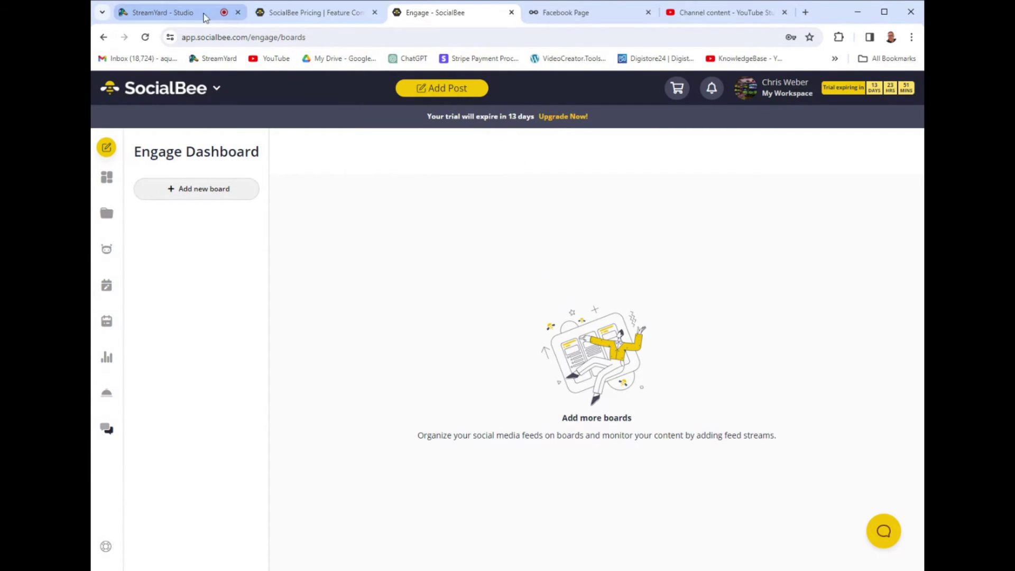
Put the StreamYard stream on the screen-share layout showing Metricool's Facebook Page analytics.
{"action": "left_click", "coordinate": [205, 18]}
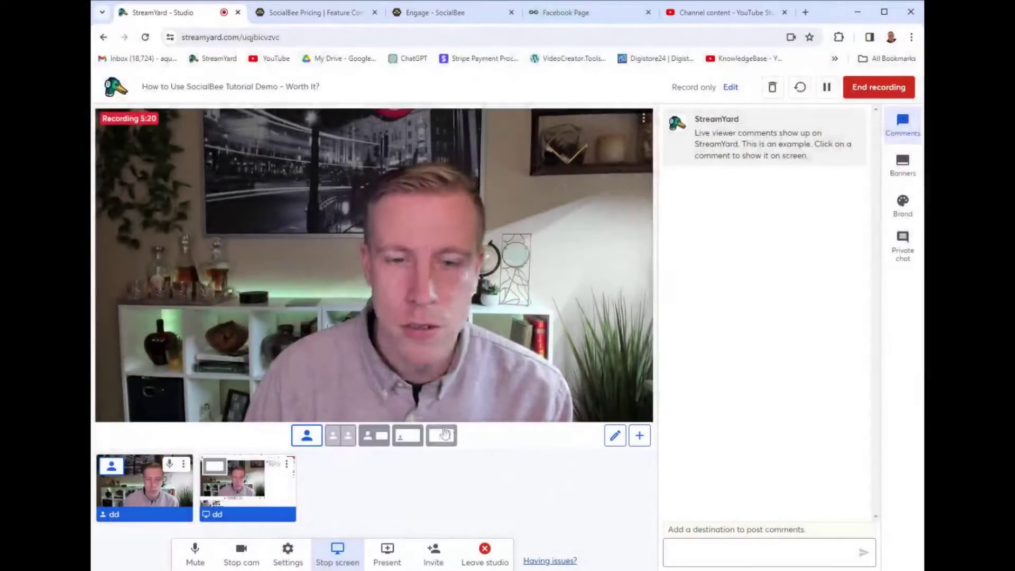
{"action": "left_click", "coordinate": [442, 436]}
{"action": "left_click", "coordinate": [568, 13]}
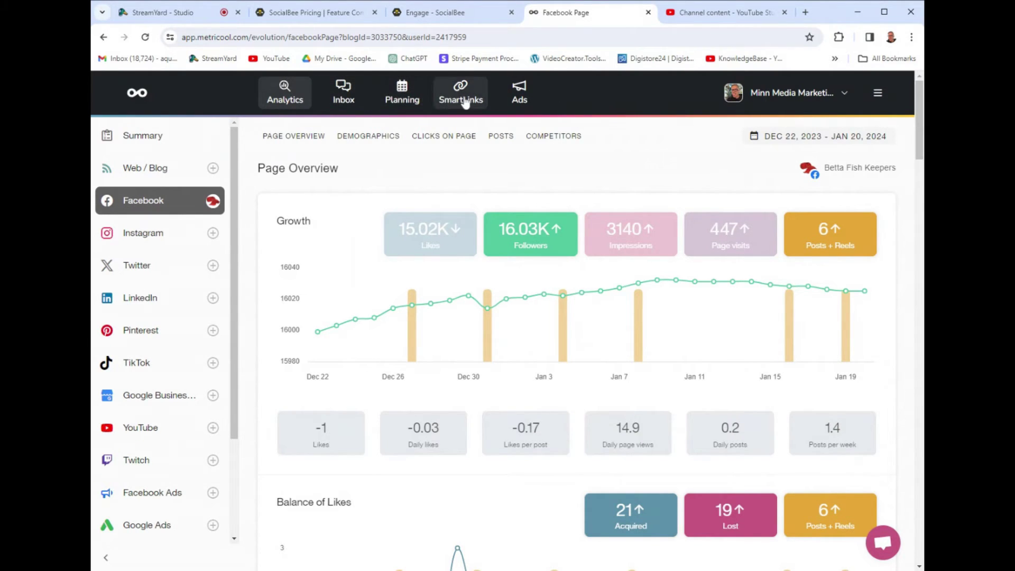
Scroll Metricool's network list, then open the Inbox for the Facebook account.
{"action": "scroll", "coordinate": [168, 305], "scroll_direction": "down", "scroll_amount": 1}
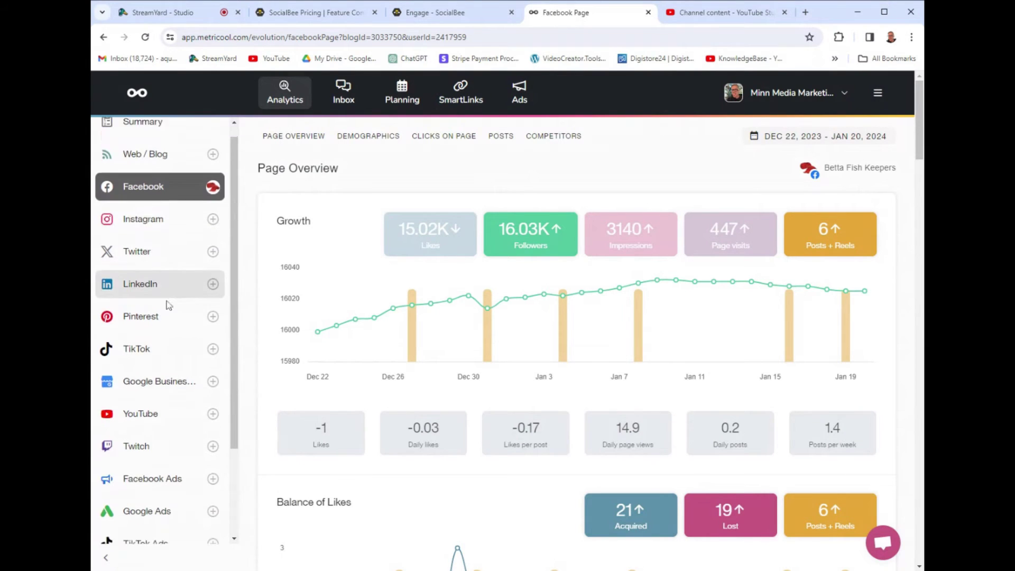
{"action": "scroll", "coordinate": [168, 476], "scroll_direction": "down", "scroll_amount": 3}
{"action": "scroll", "coordinate": [166, 489], "scroll_direction": "up", "scroll_amount": 3}
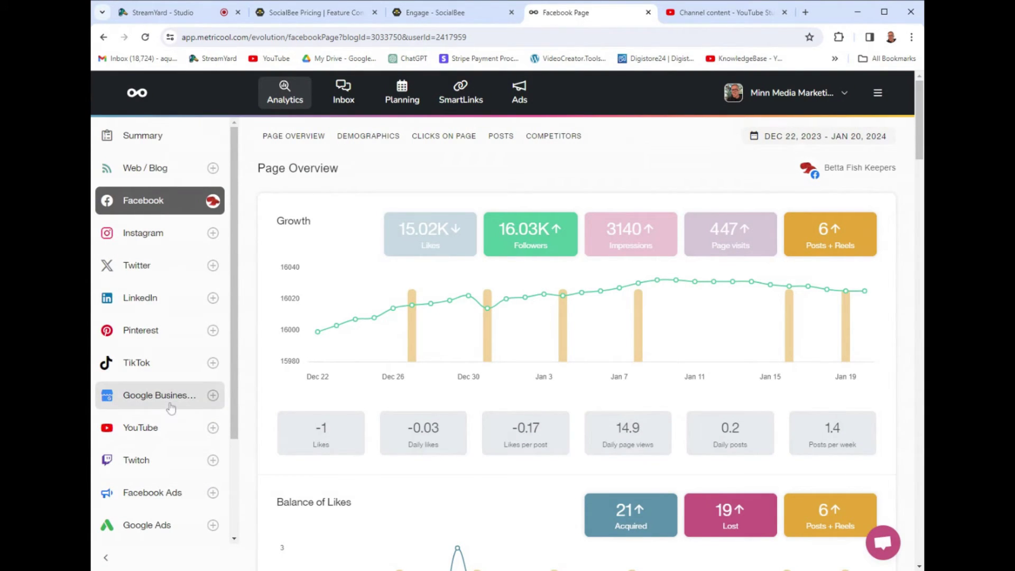
{"action": "left_click", "coordinate": [344, 94]}
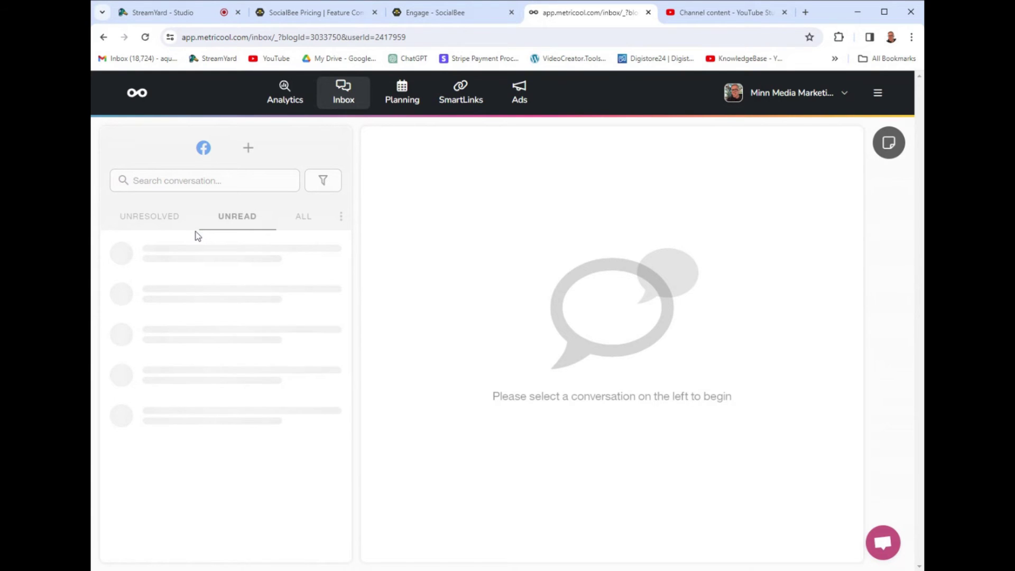
Briefly check StreamYard, then open Metricool's Planning calendar for Jan 21–27, 2024.
{"action": "left_click", "coordinate": [193, 13]}
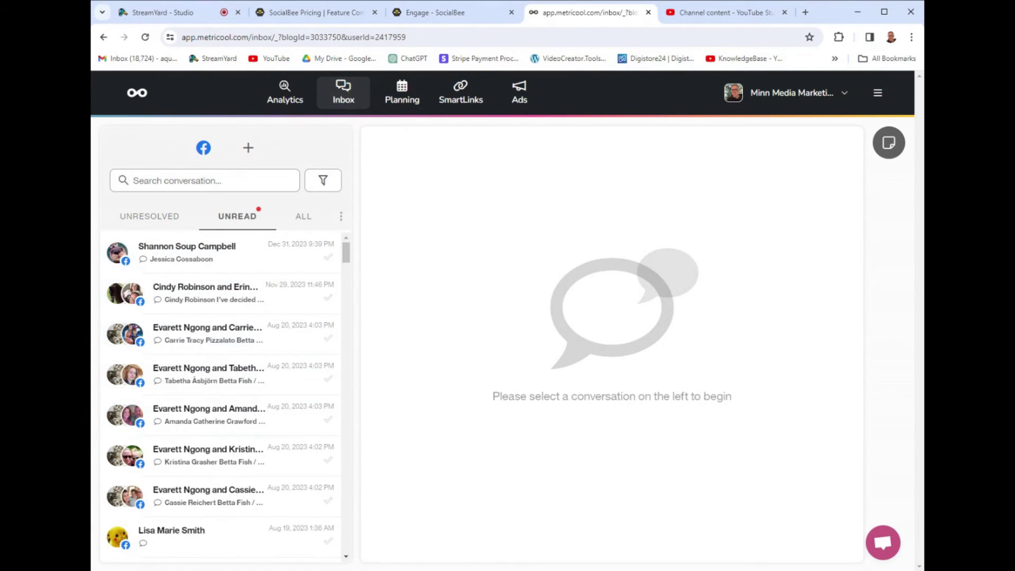
{"action": "left_click", "coordinate": [409, 100]}
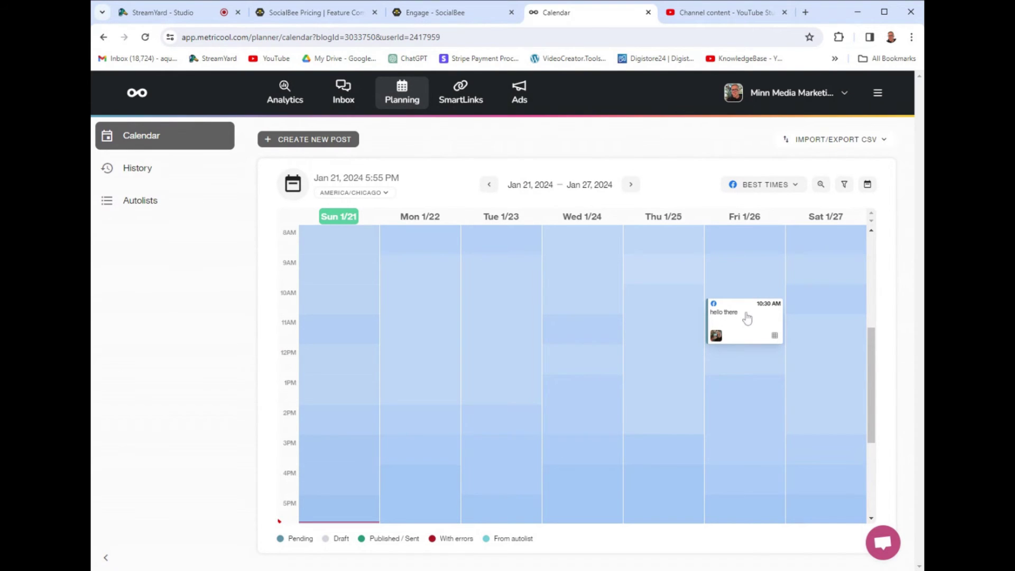
Save the Friday 'hello there' post and move it from 10:30 AM to 1:30 PM.
{"action": "mouse_move", "coordinate": [749, 321]}
{"action": "left_click", "coordinate": [754, 329]}
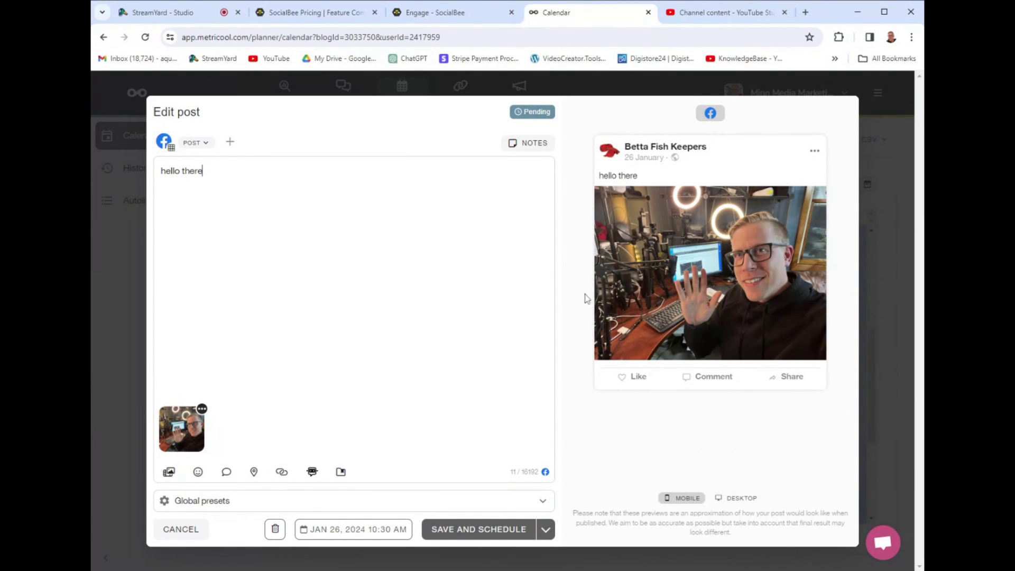
{"action": "left_click", "coordinate": [488, 540]}
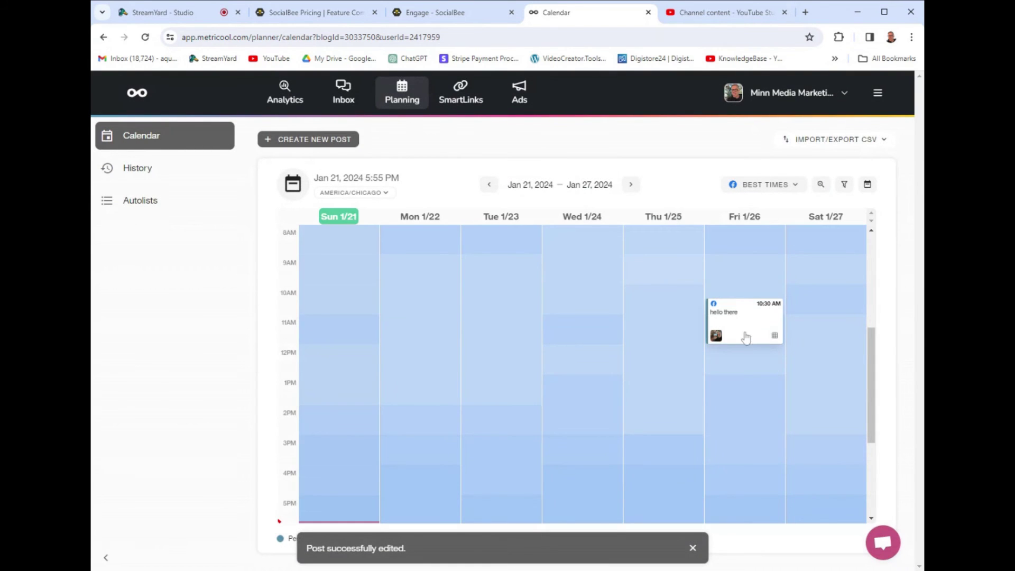
{"action": "left_click_drag", "start_coordinate": [714, 410], "coordinate": [752, 406]}
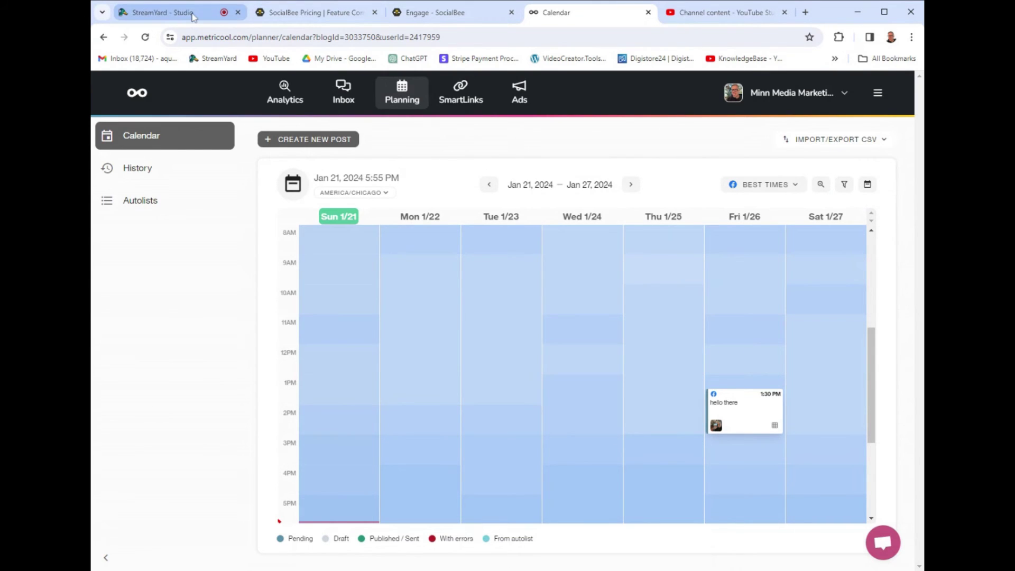
{"action": "scroll", "coordinate": [567, 399], "scroll_direction": "up", "scroll_amount": 5}
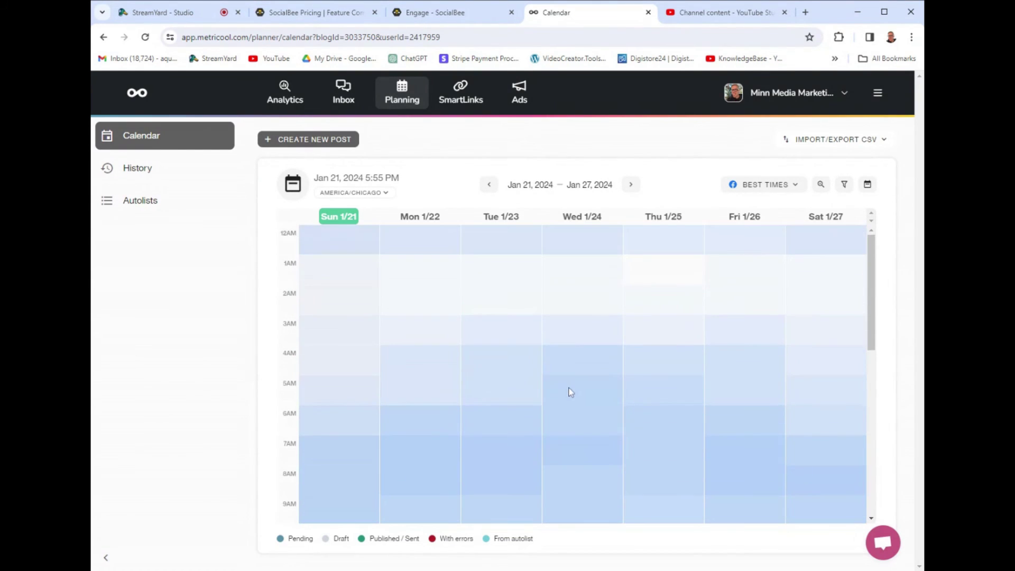